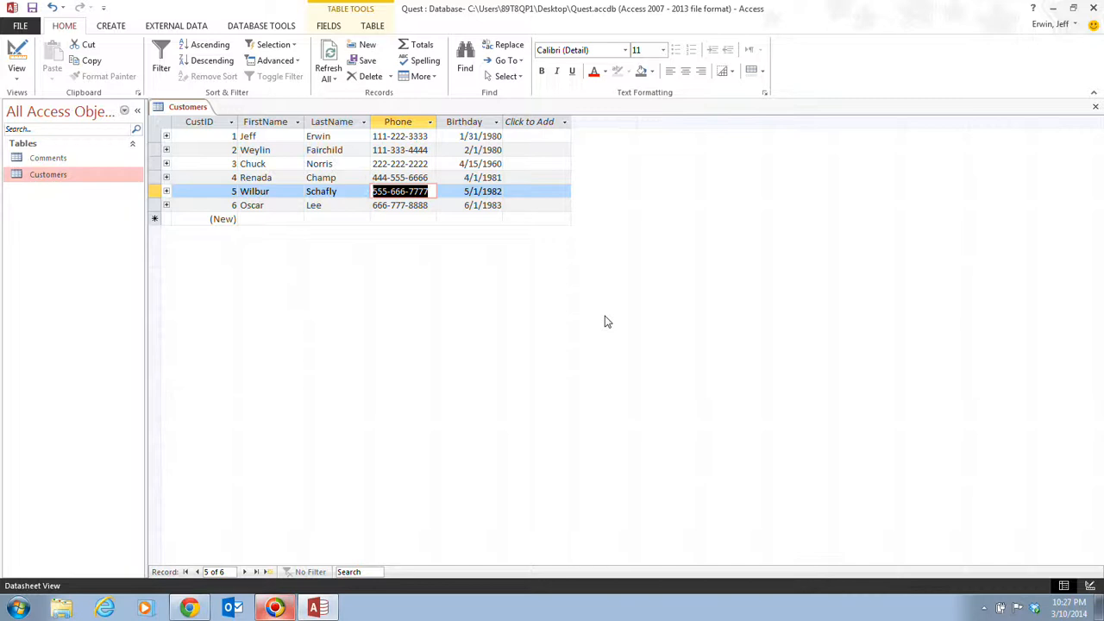
Try overwriting the fifth customer's phone number, then discard the entry.
type("987987")
key("Escape")
Replace the first and last name in the second record of the Customers table with another customer's name.
double_click(278, 149)
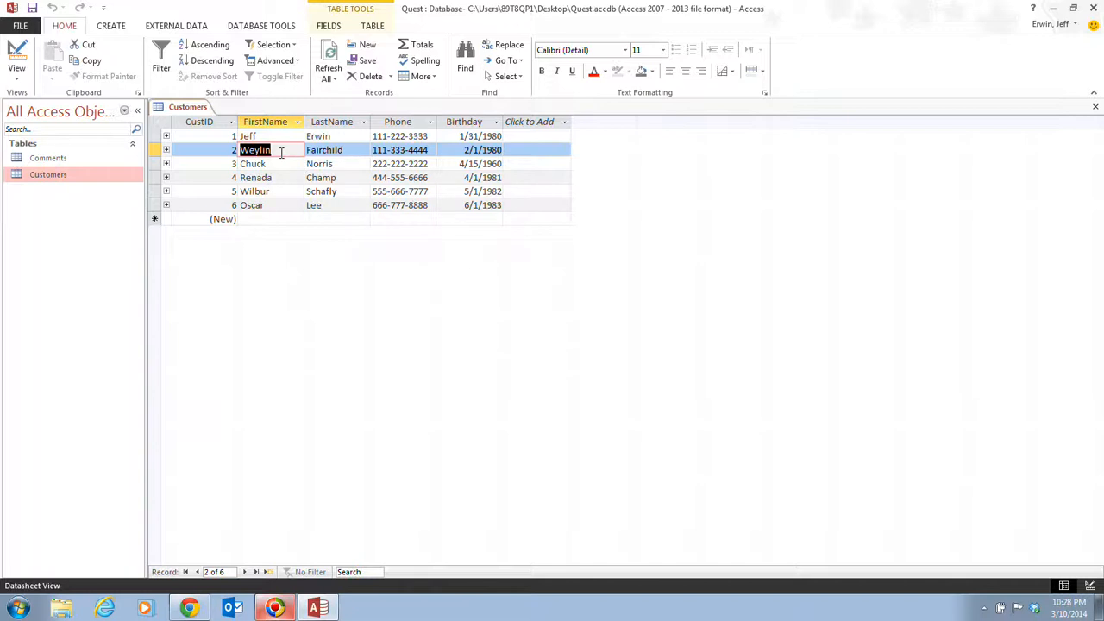
type("Kelsey")
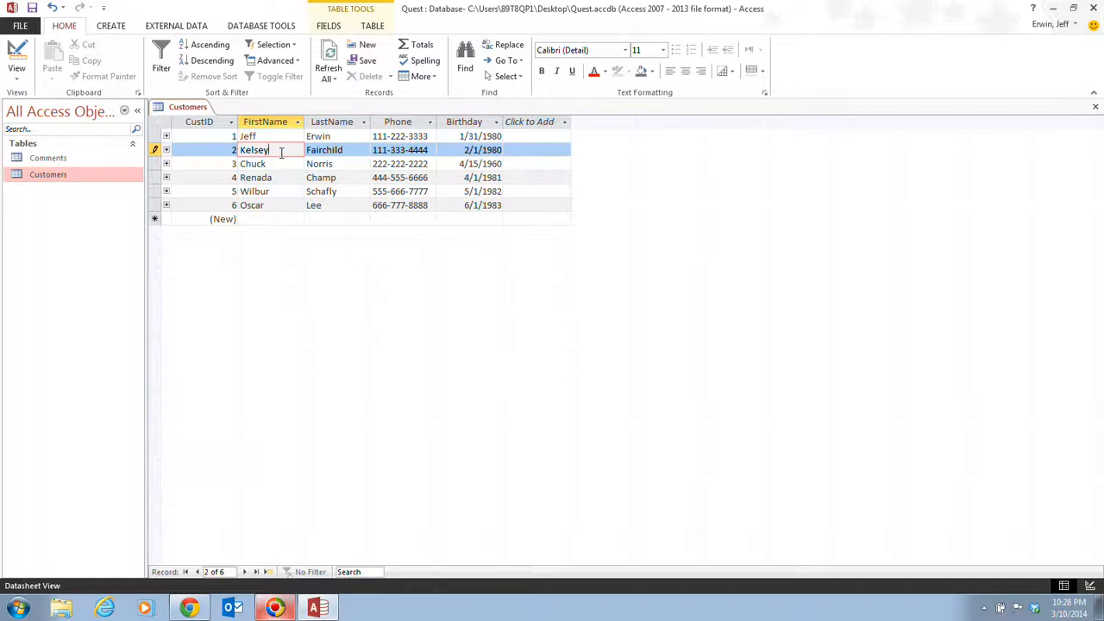
key("Tab")
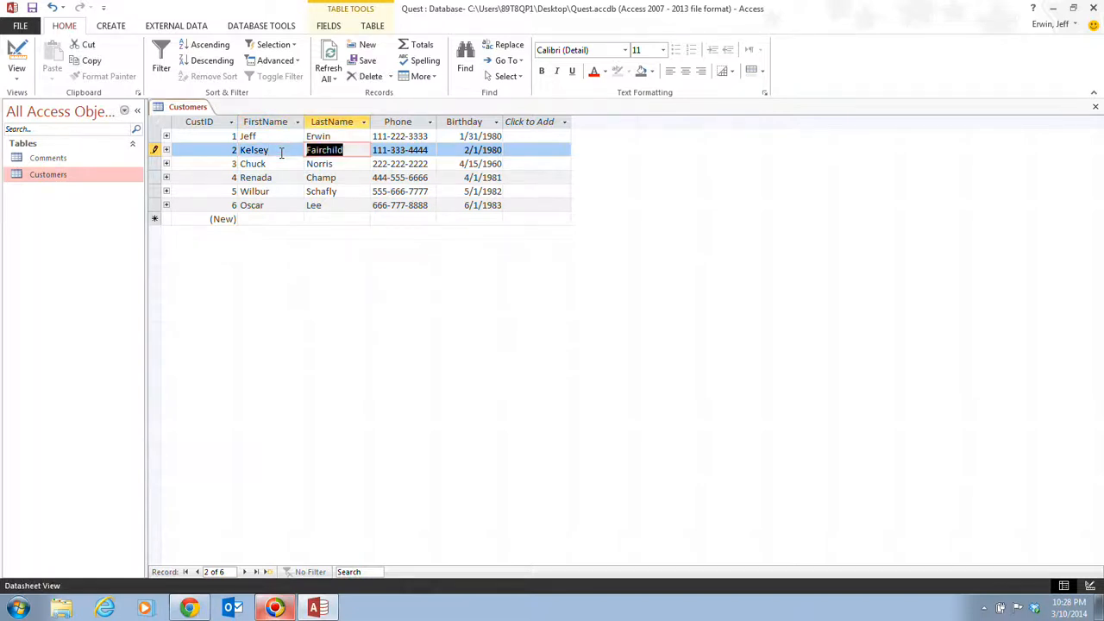
type("Barker")
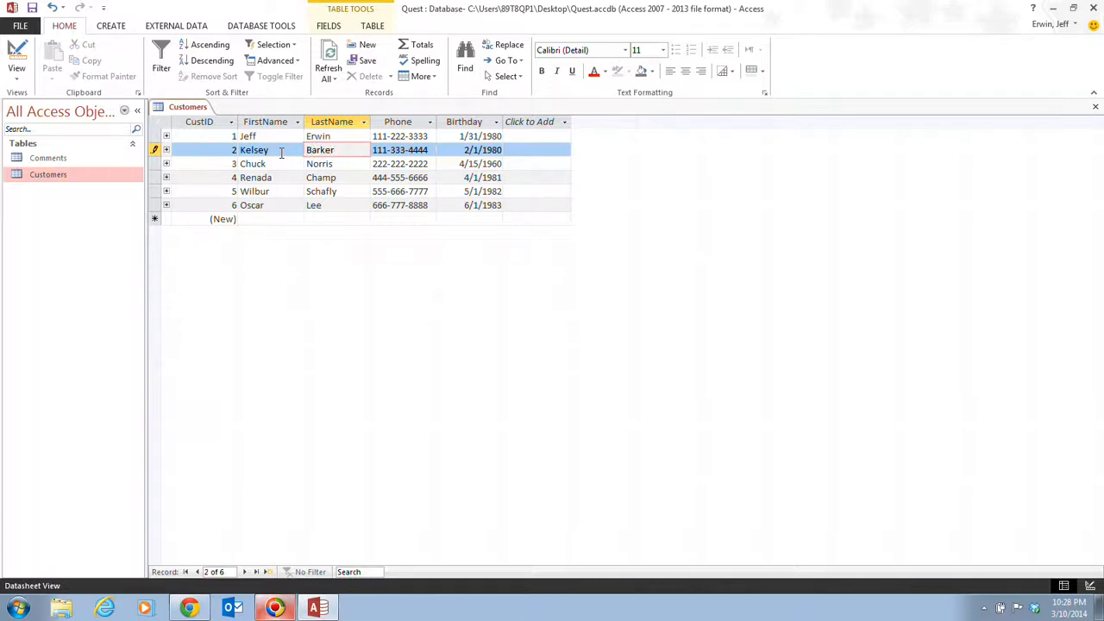
key("Tab")
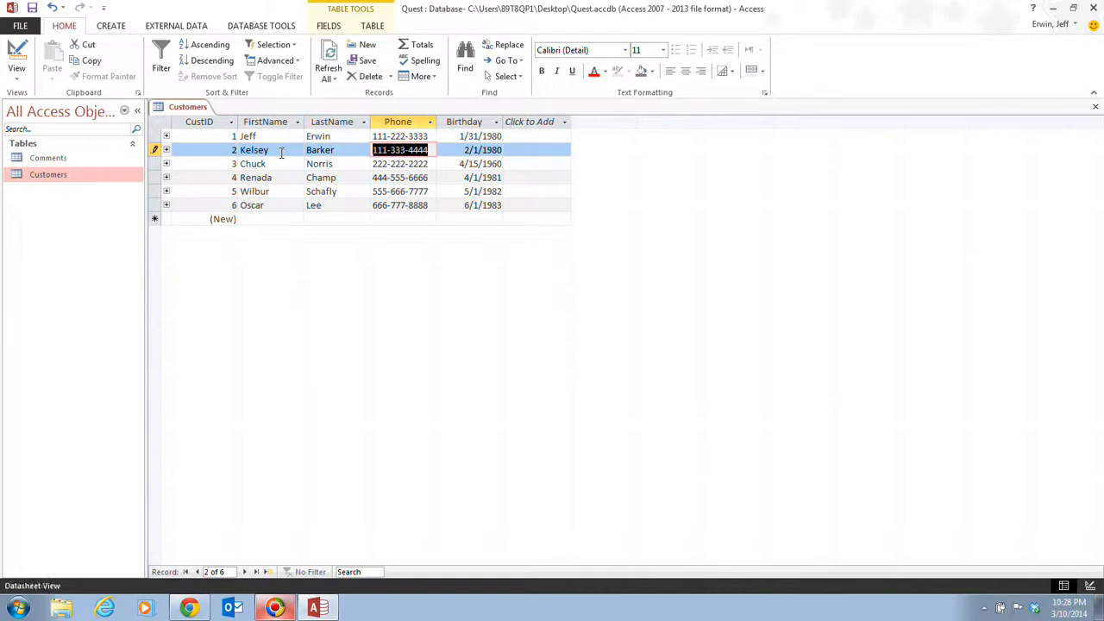
Enter a new phone number and birthday in the second customer record and commit the record.
type("1")
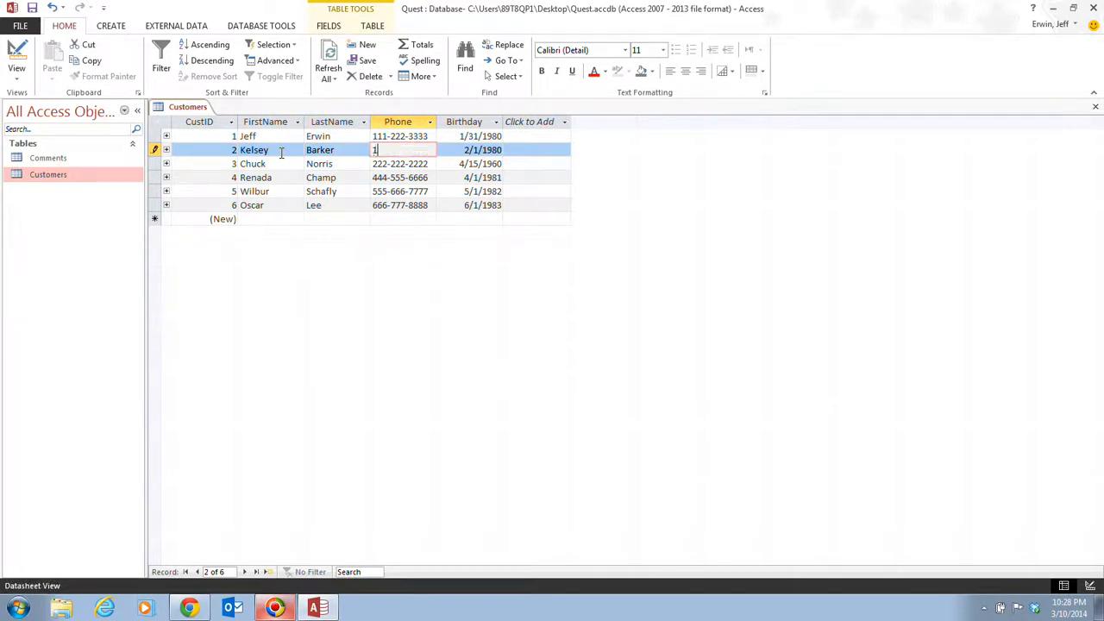
type("11-22")
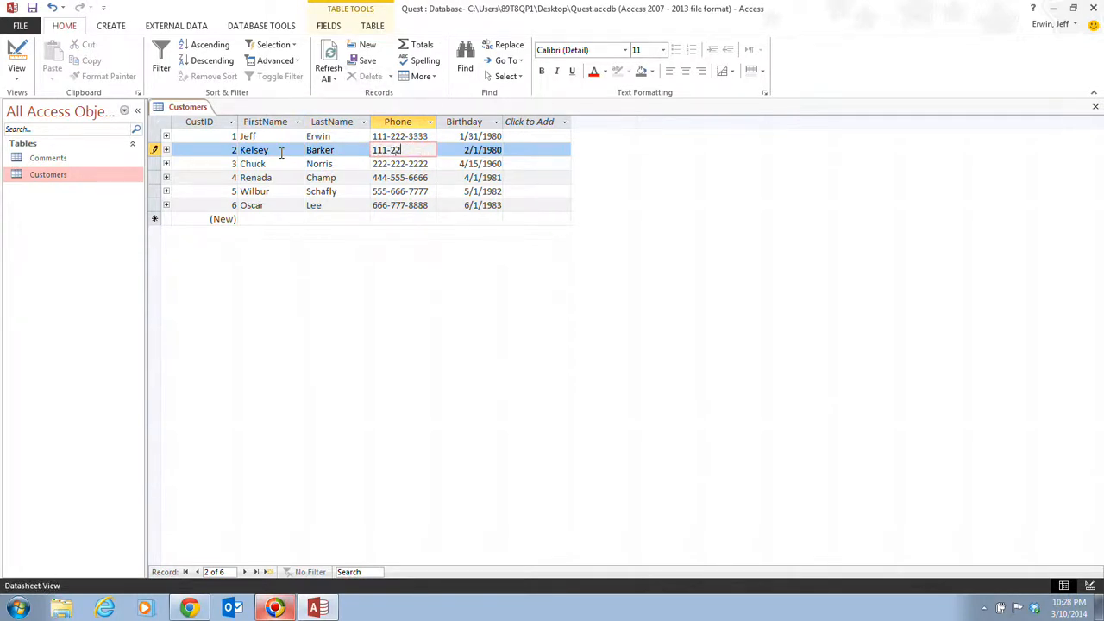
type("2-4444")
key("Tab")
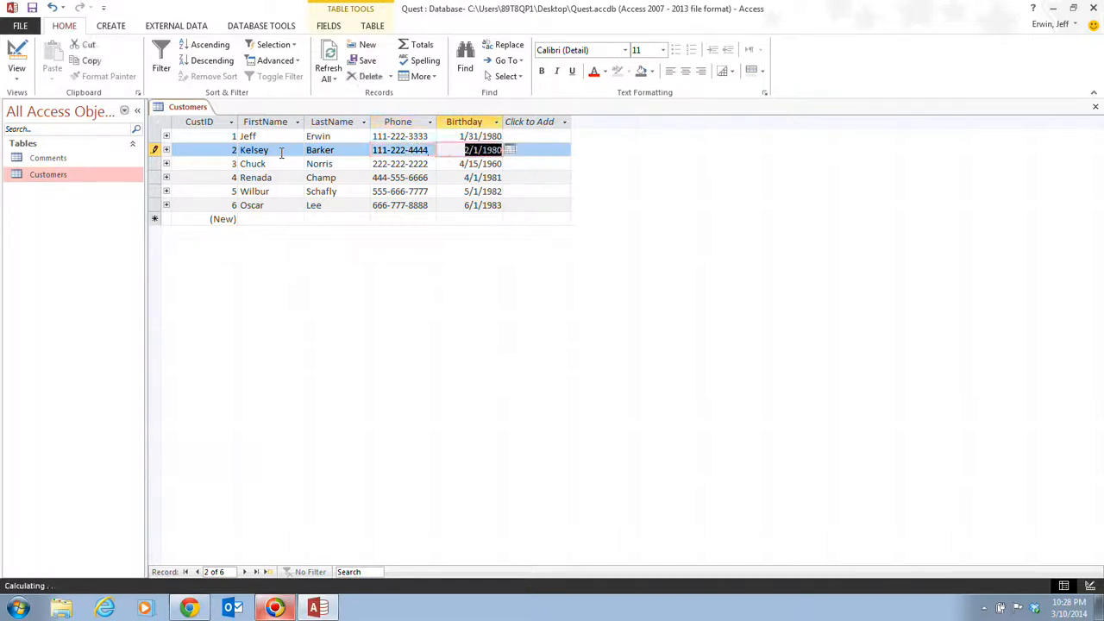
type("2/")
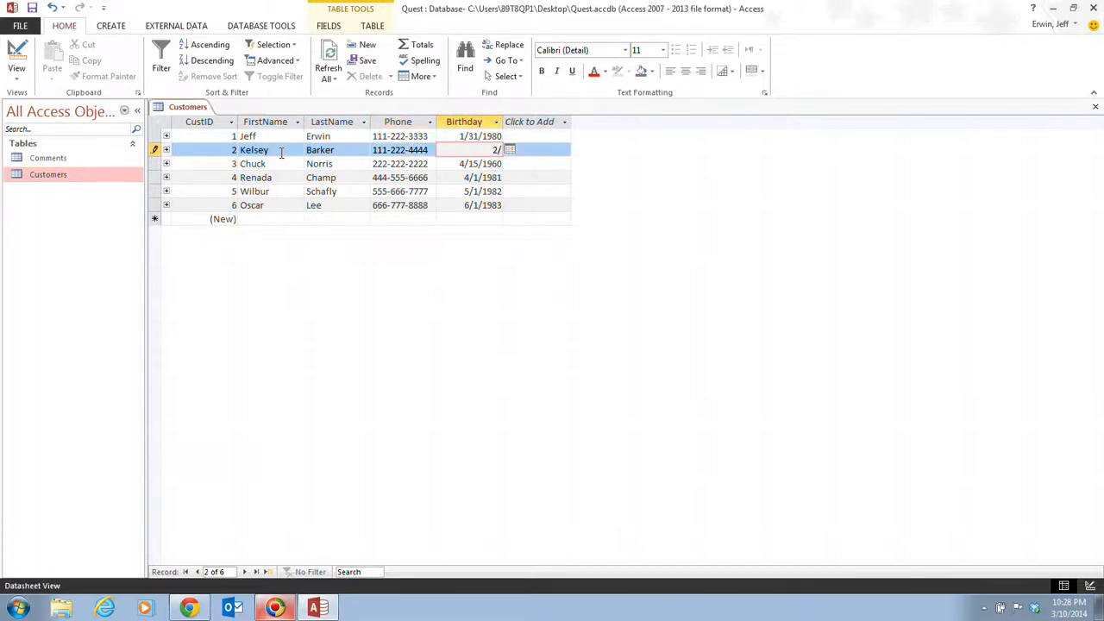
type("15/84")
key("Return")
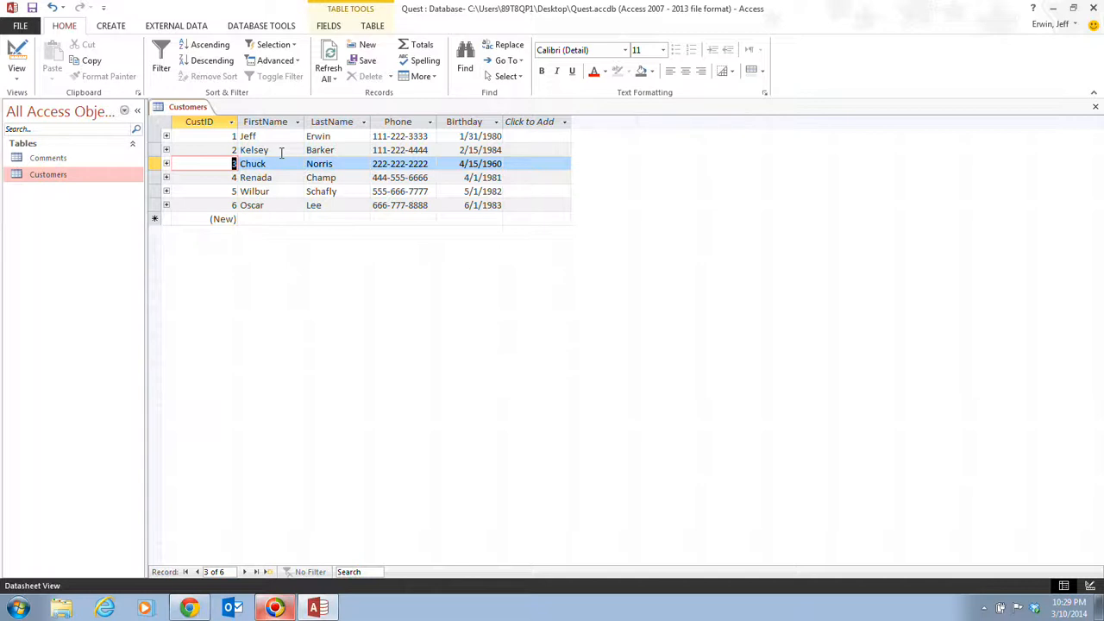
Replace the first and last name in the third customer record with another customer's name.
key("Tab")
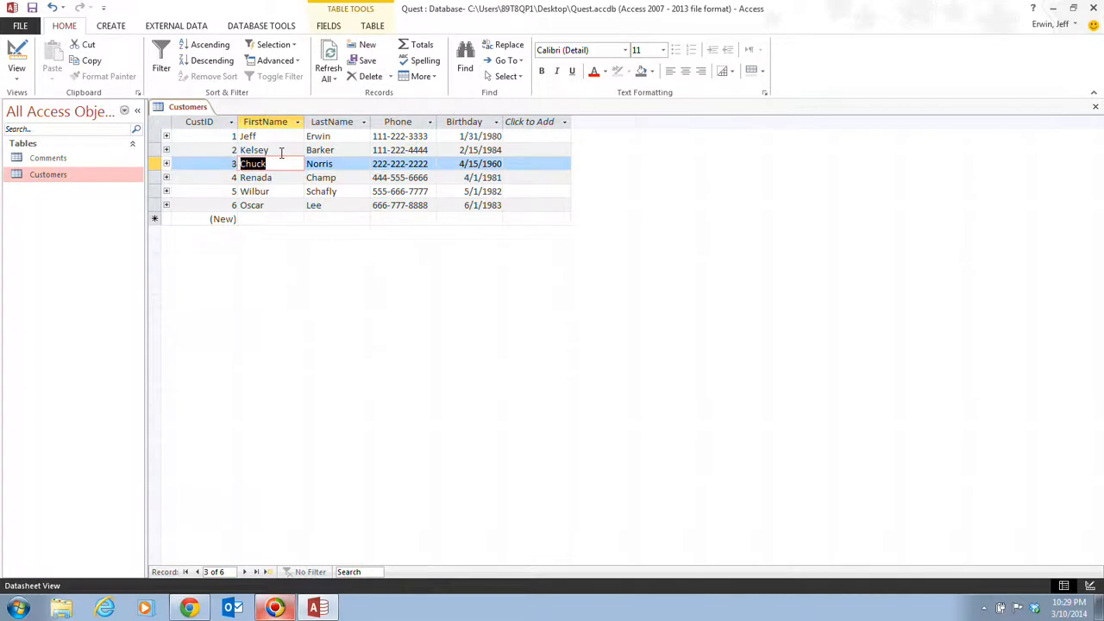
type("Joshua")
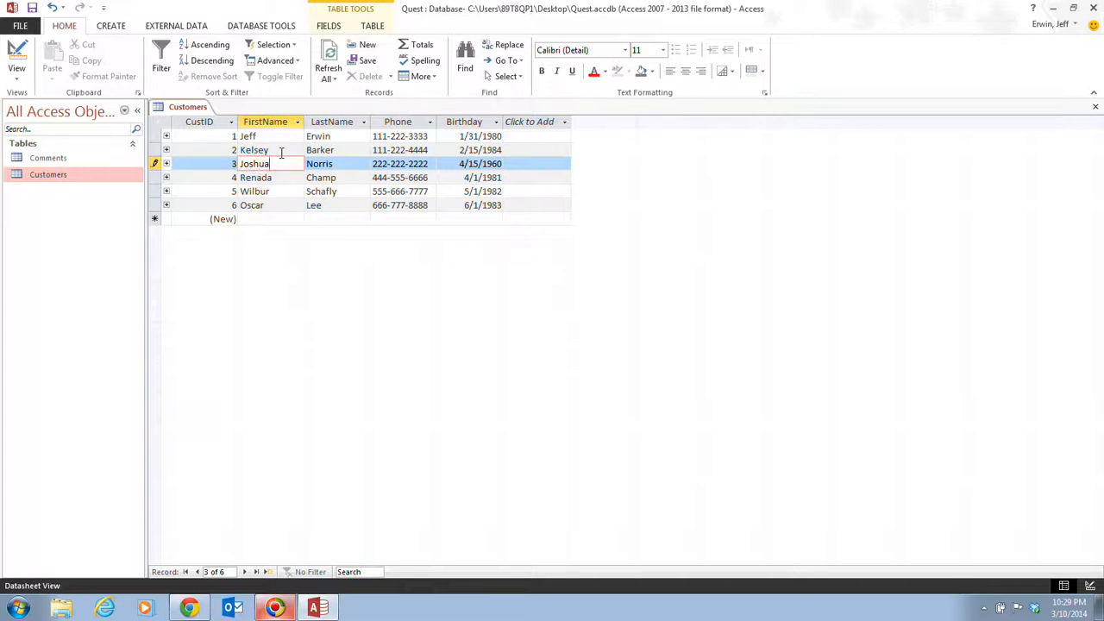
key("Tab")
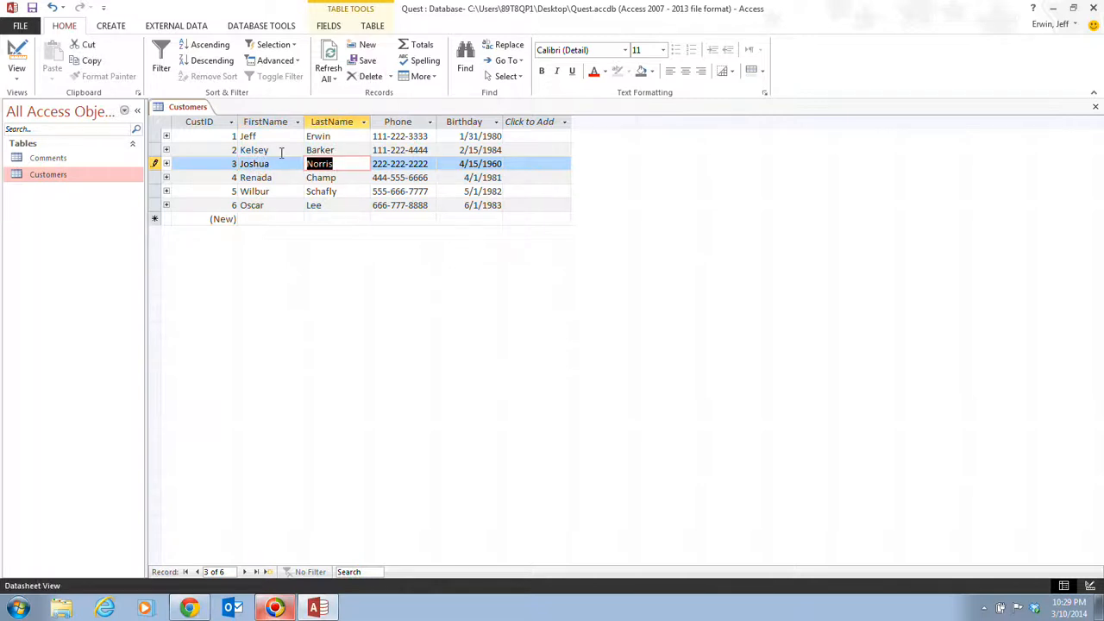
type("Lang")
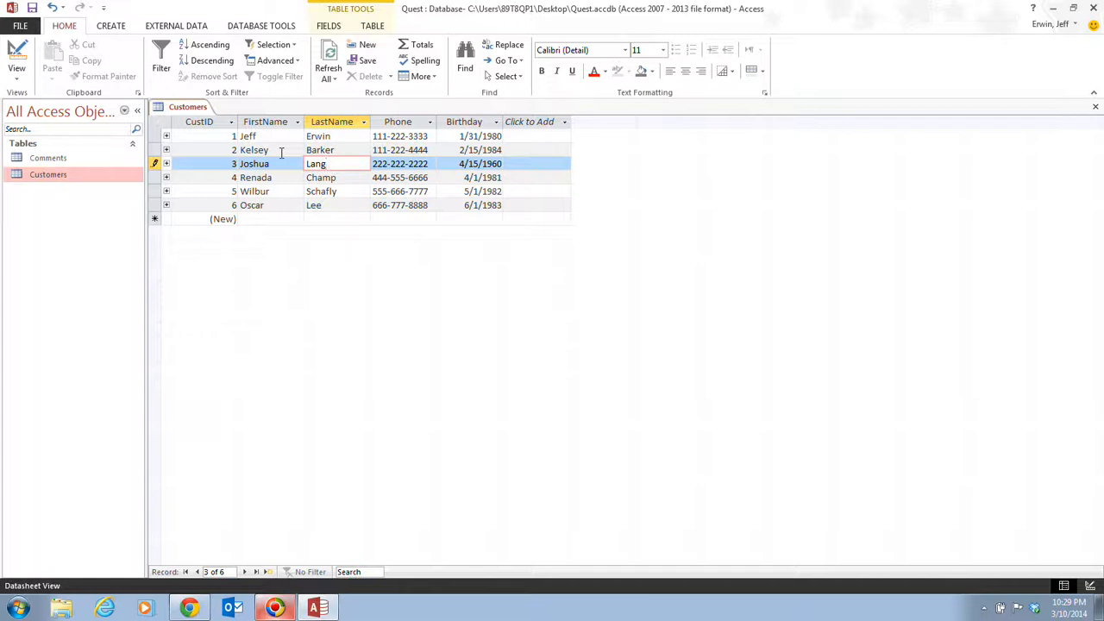
key("Tab")
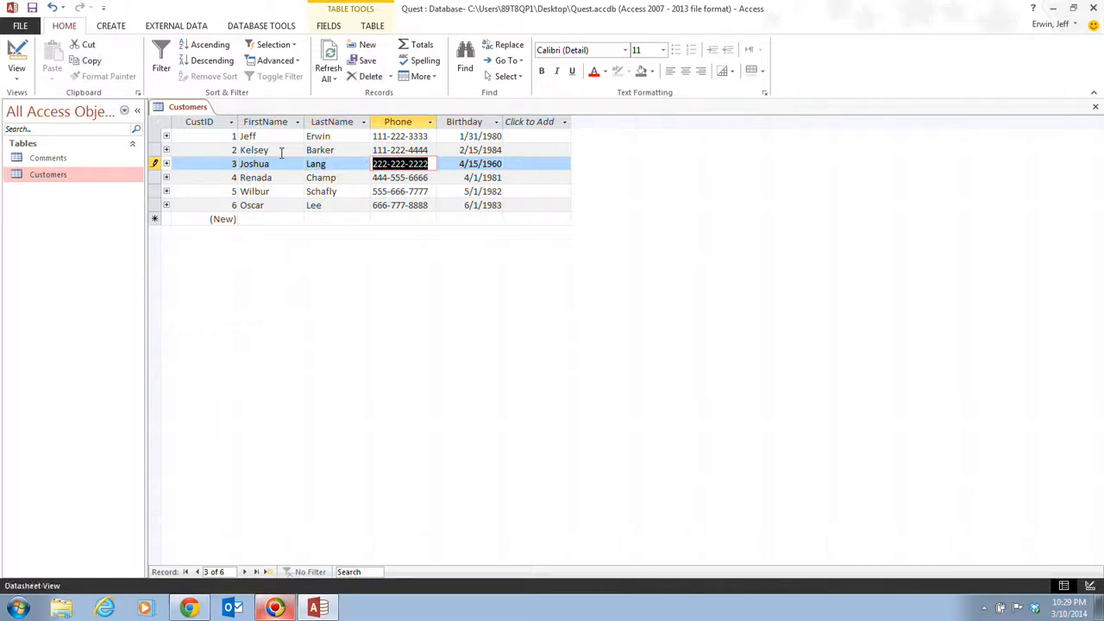
type("222-")
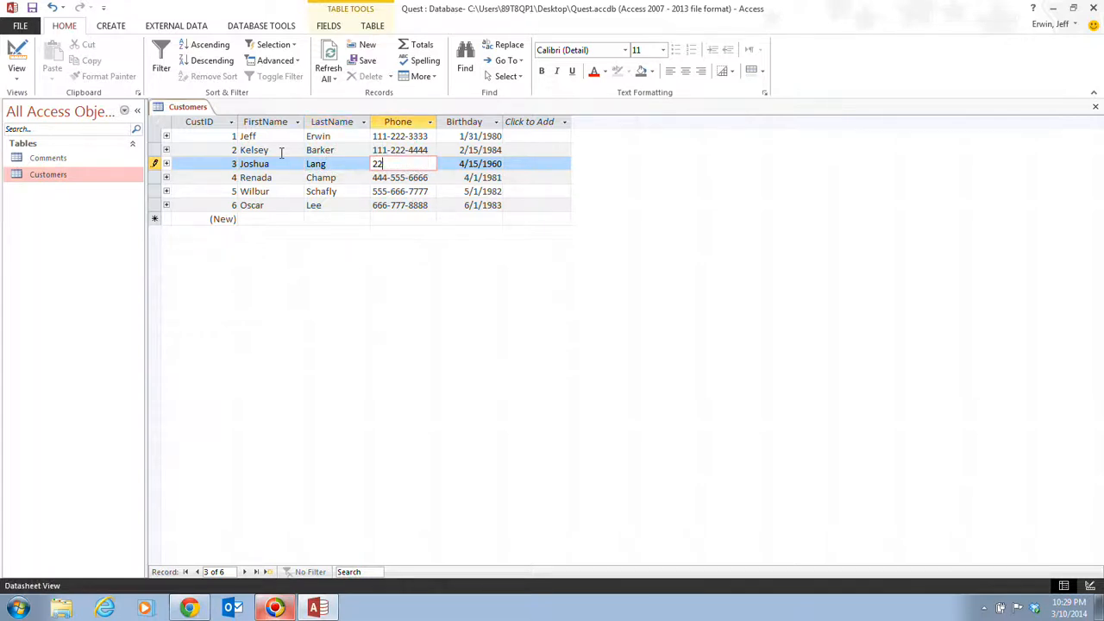
type("333-4444")
key("Escape")
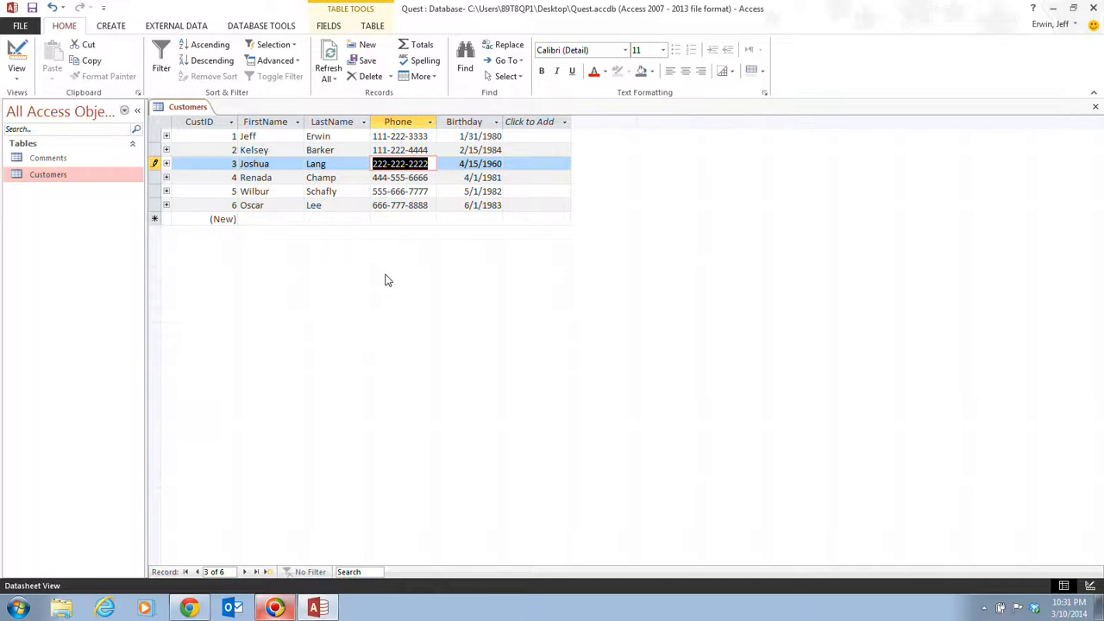
Enter a new phone number and birthday in the third customer record and commit the record.
type("222")
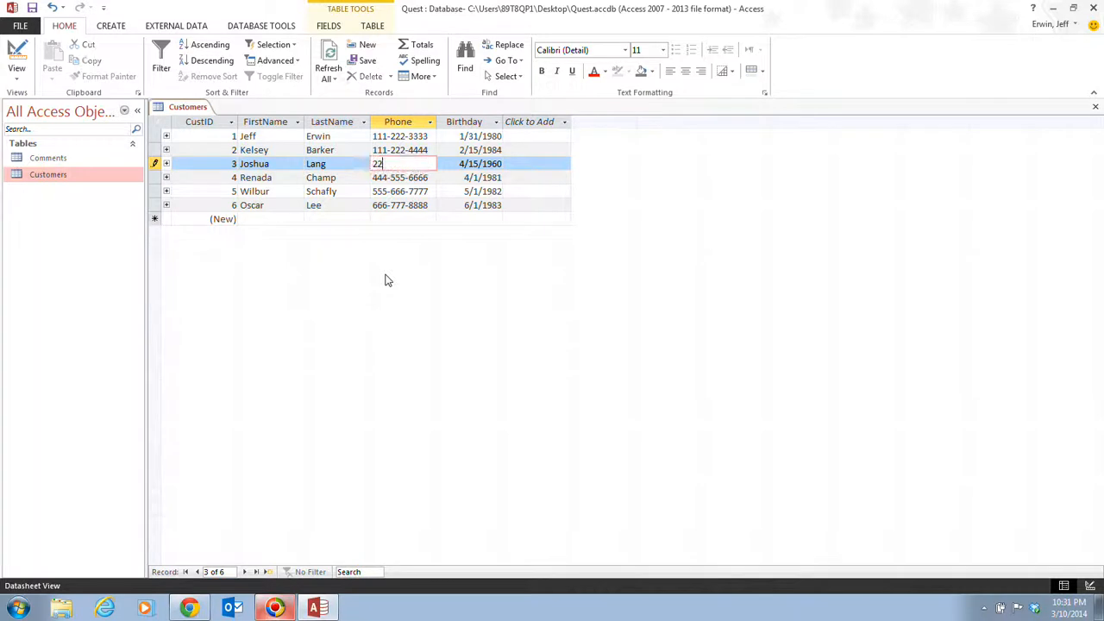
type("-333-4444")
key("Tab")
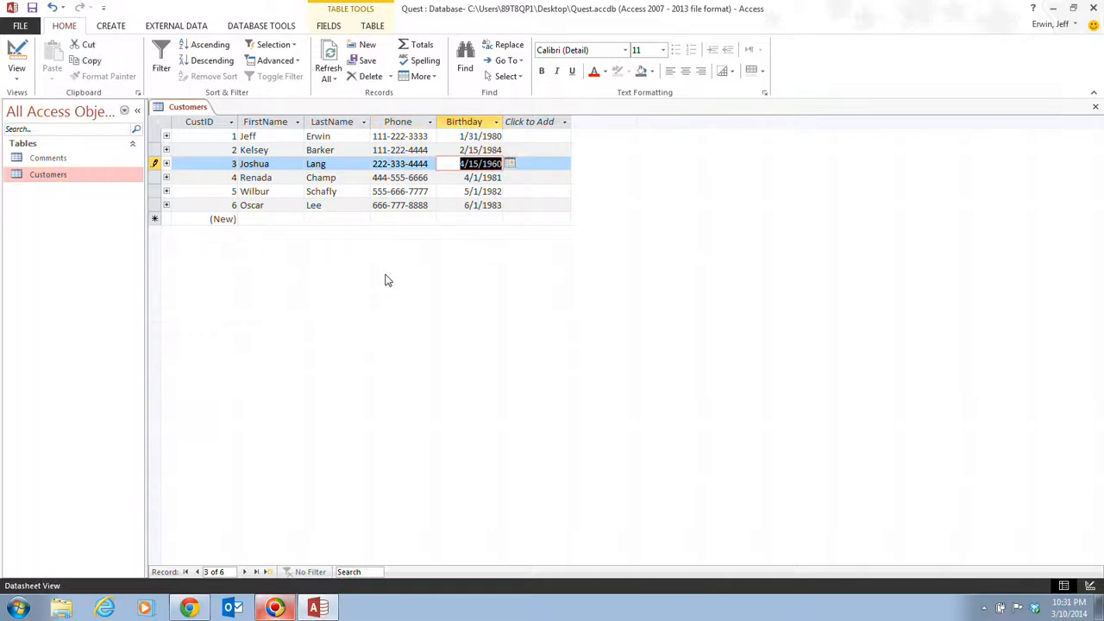
type("12/")
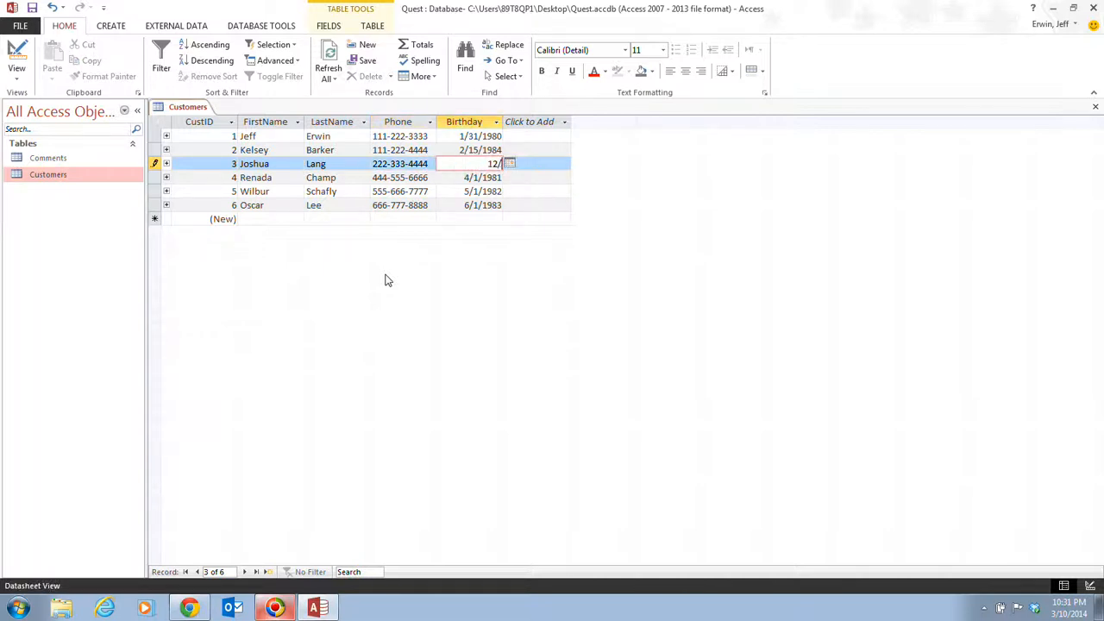
type("1/50")
key("Tab")
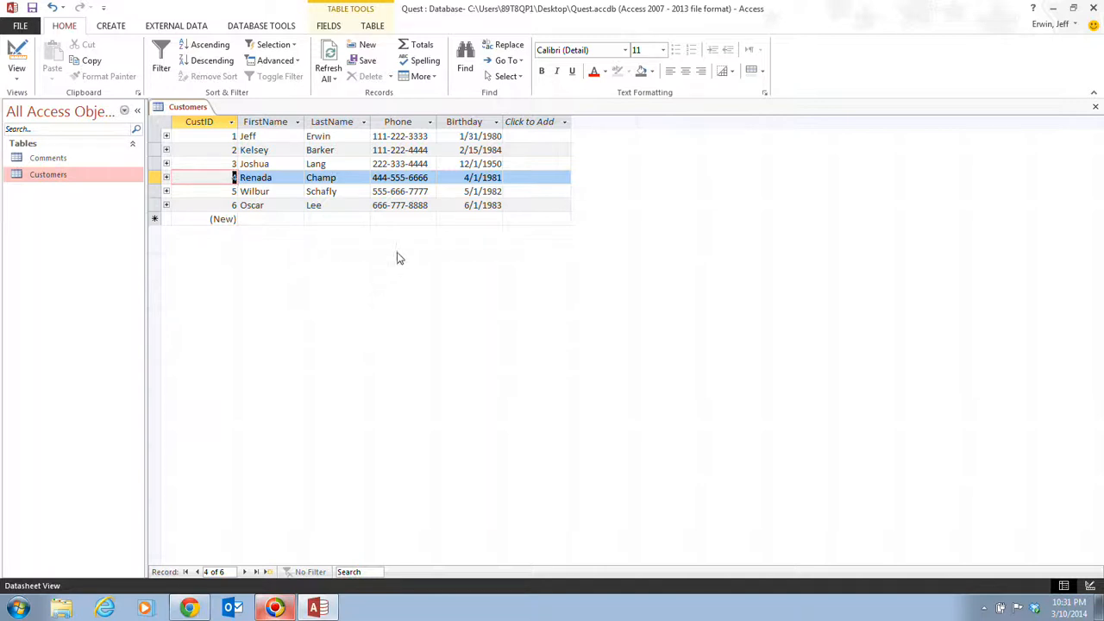
Change the third customer's birthday with the date picker, choosing a day four months past the month it opens on.
left_click(498, 163)
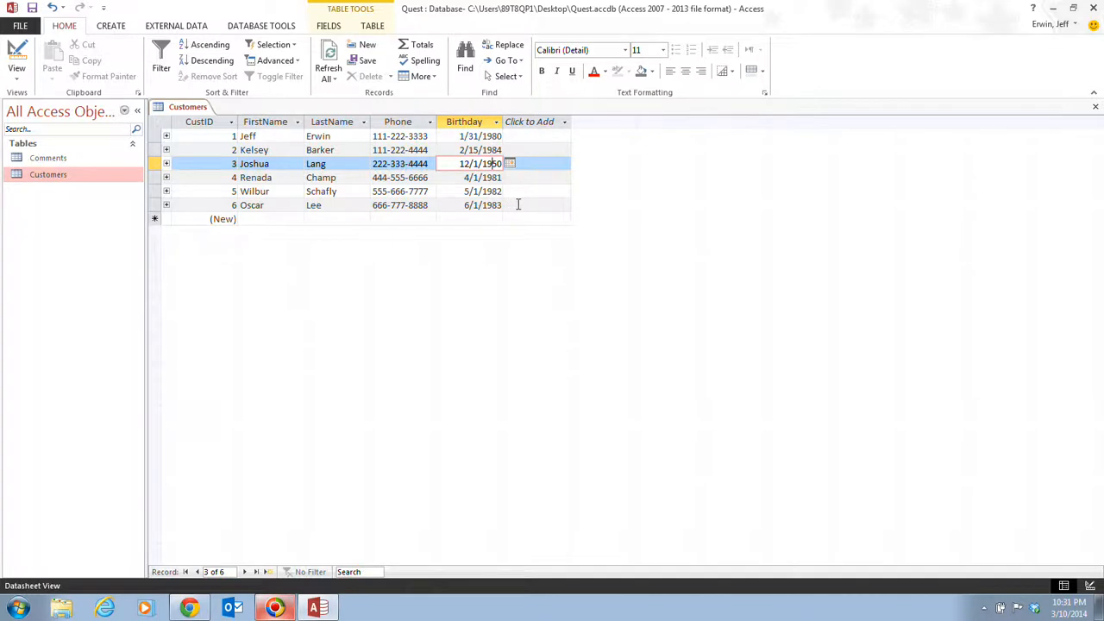
left_click(512, 164)
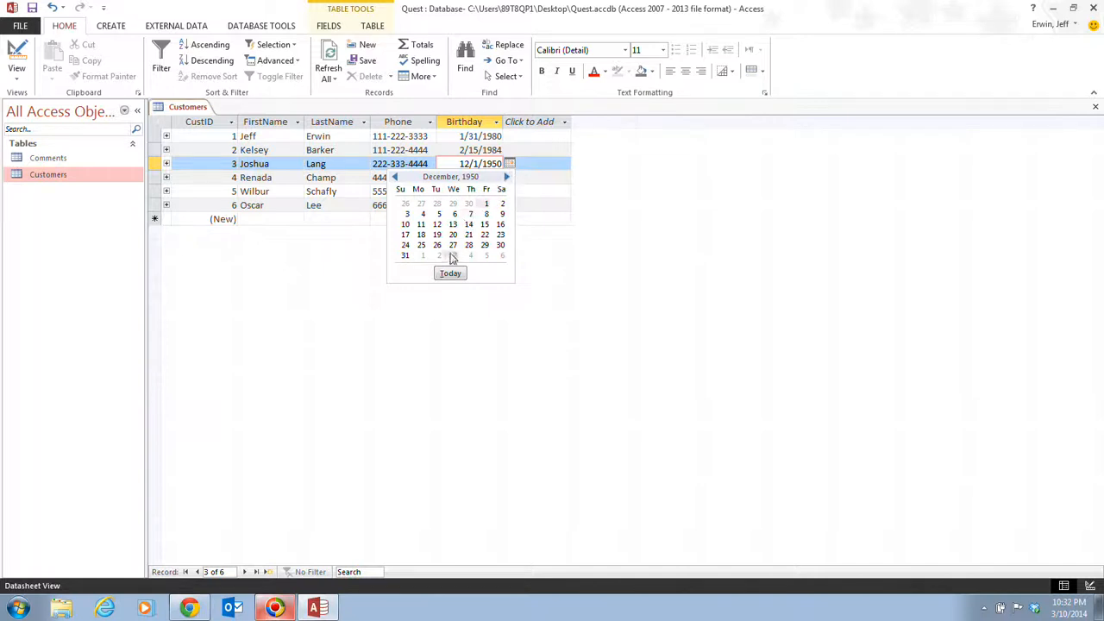
left_click(507, 178)
left_click(507, 178)
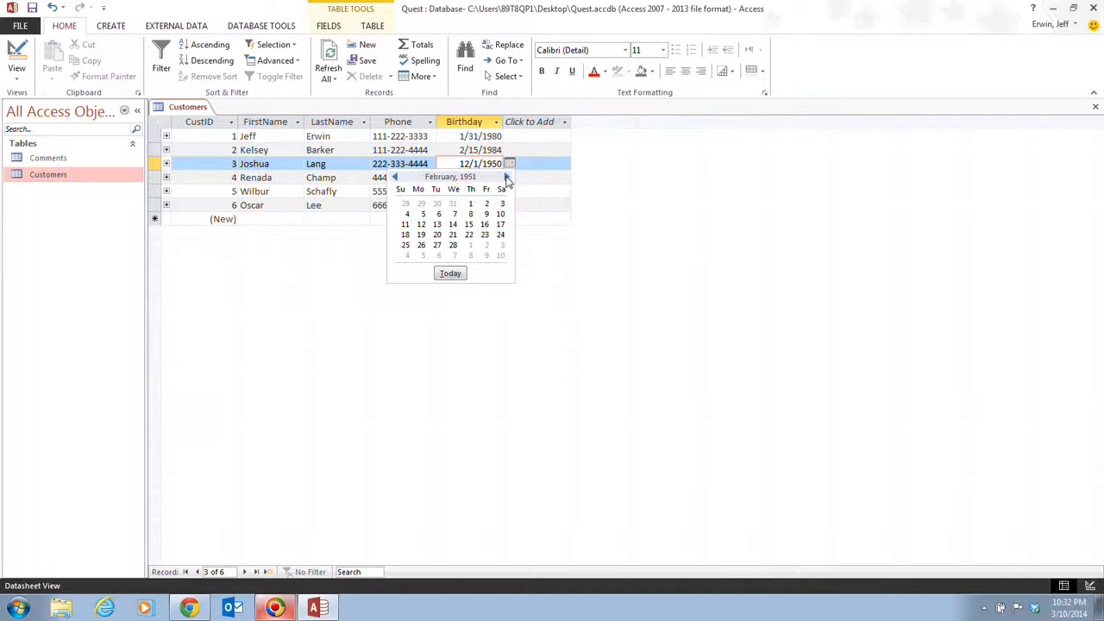
left_click(506, 178)
left_click(506, 178)
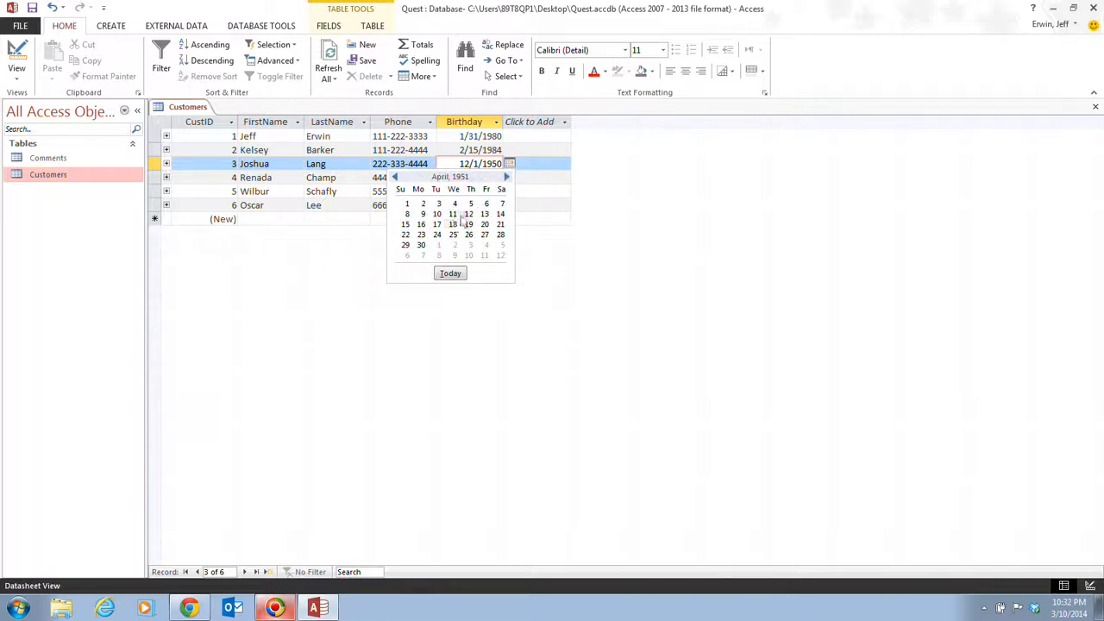
left_click(499, 214)
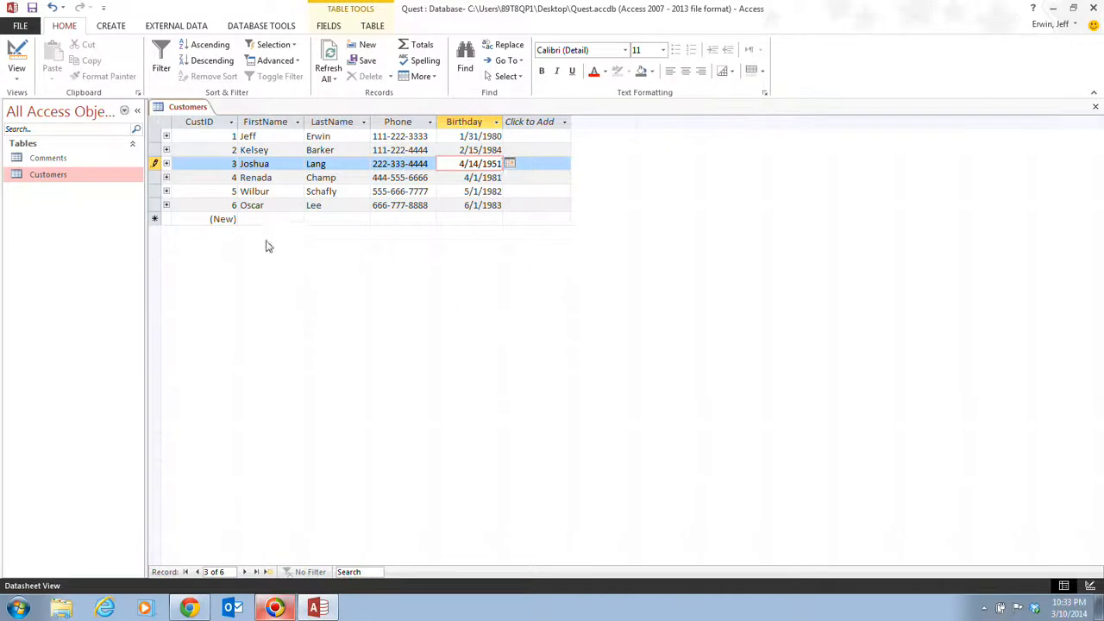
Delete the entire sixth record, the last customer in the Customers table.
left_click(152, 204)
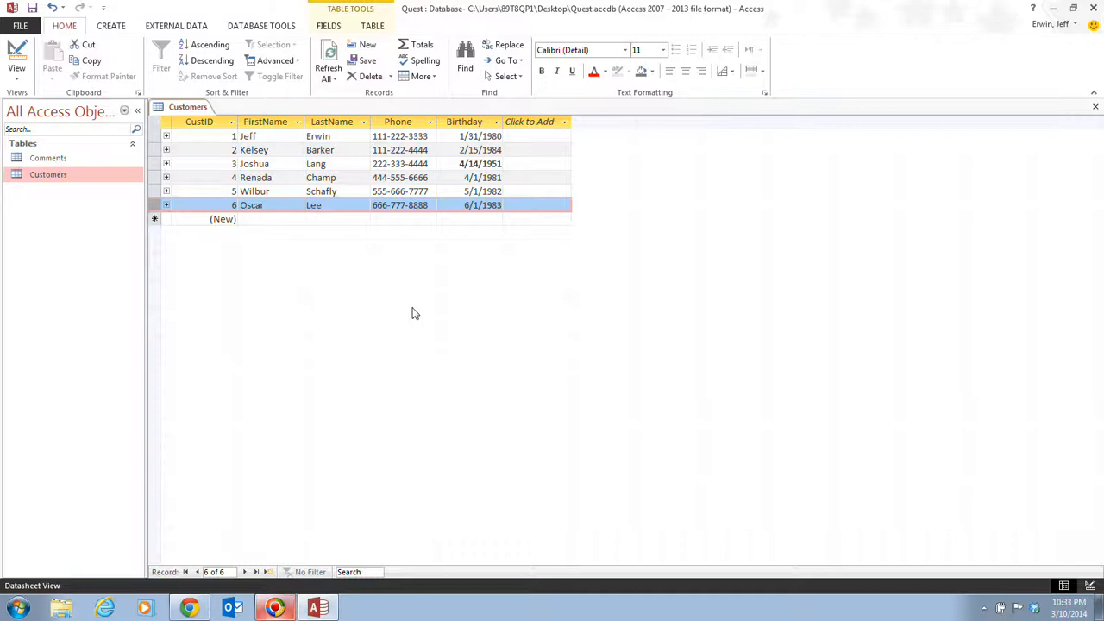
left_click(370, 78)
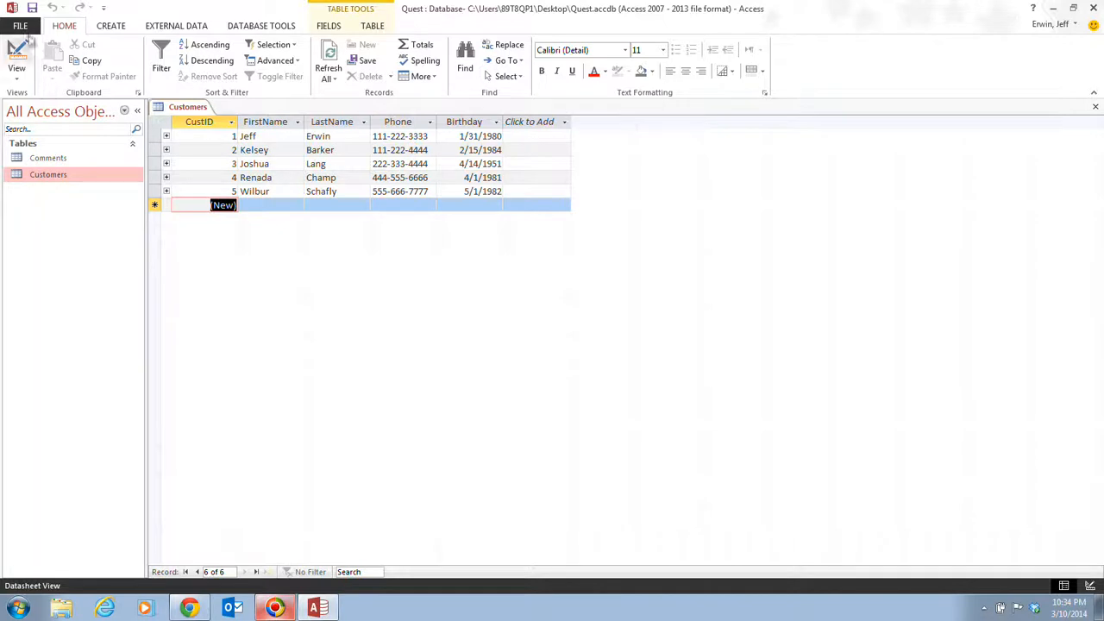
Check the Customers table in Print Preview and return to its datasheet.
left_click(25, 26)
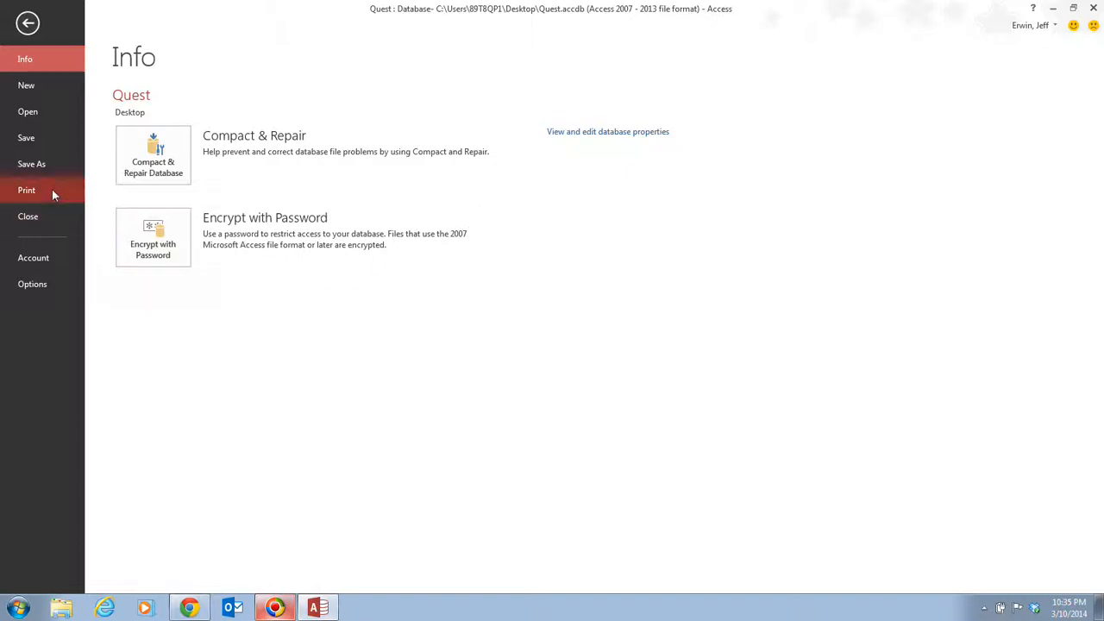
left_click(27, 189)
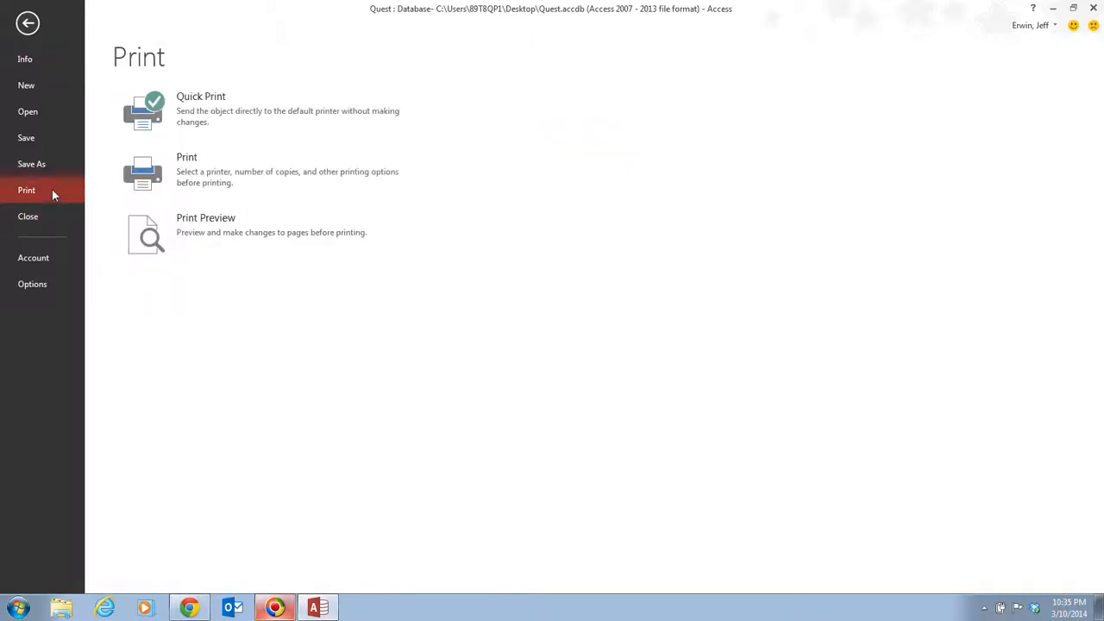
left_click(148, 235)
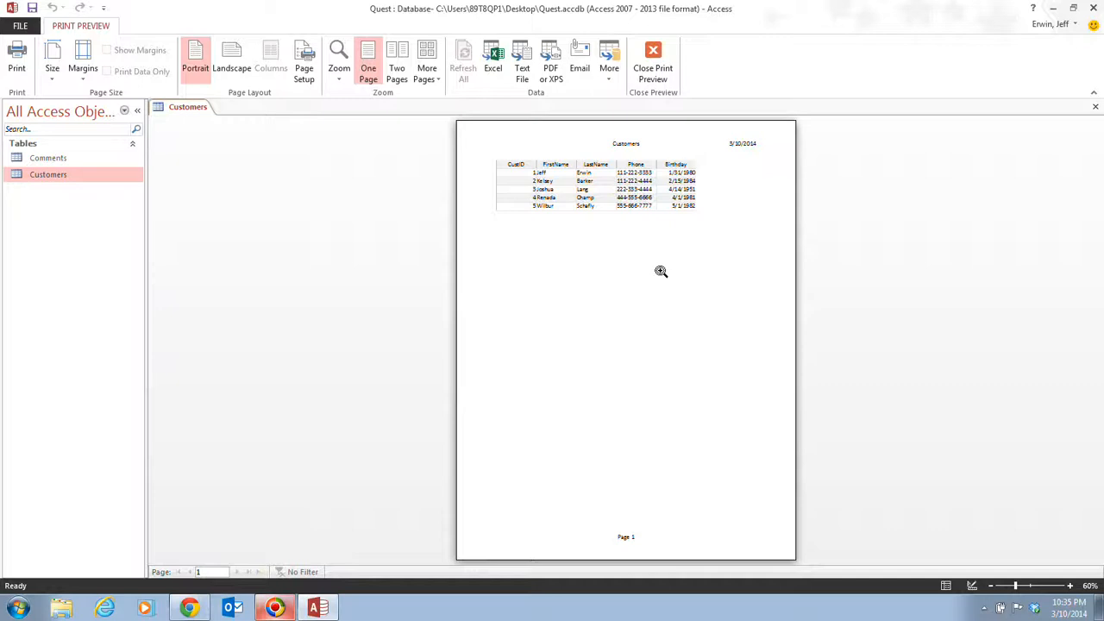
left_click(651, 69)
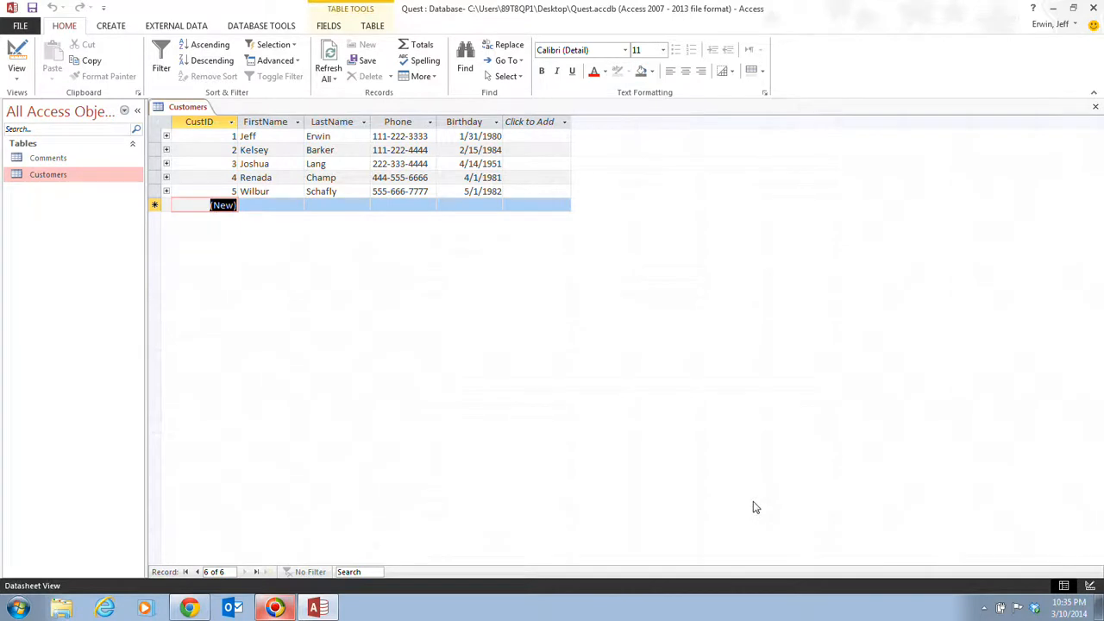
Close the Quest database and switch to Chrome to open the Access A Walkthrough assignment on the course site.
left_click(1095, 7)
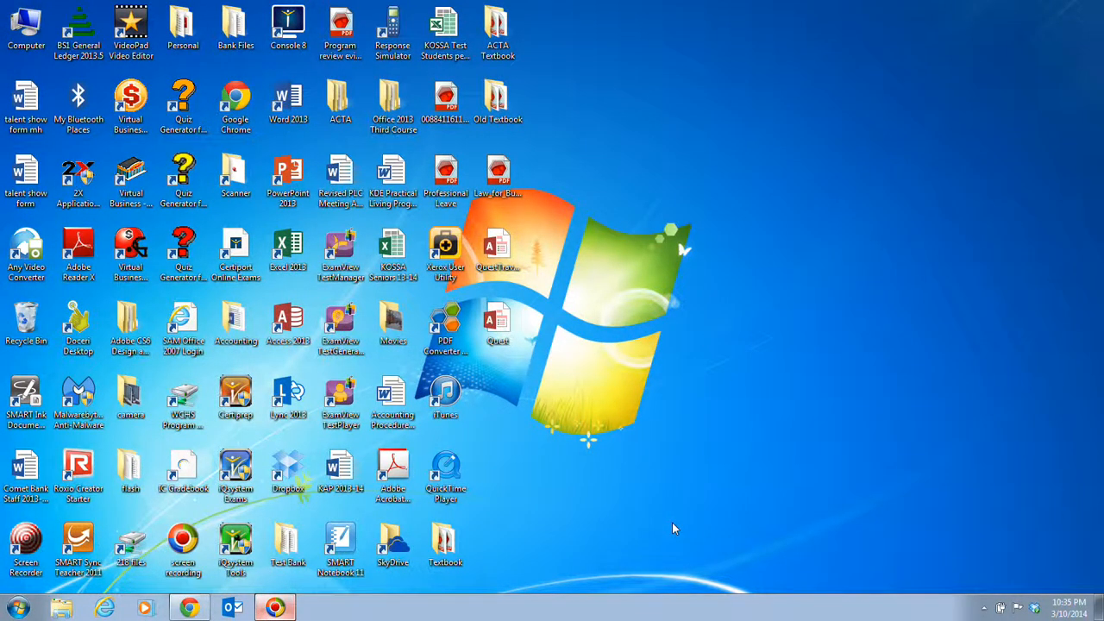
left_click(190, 608)
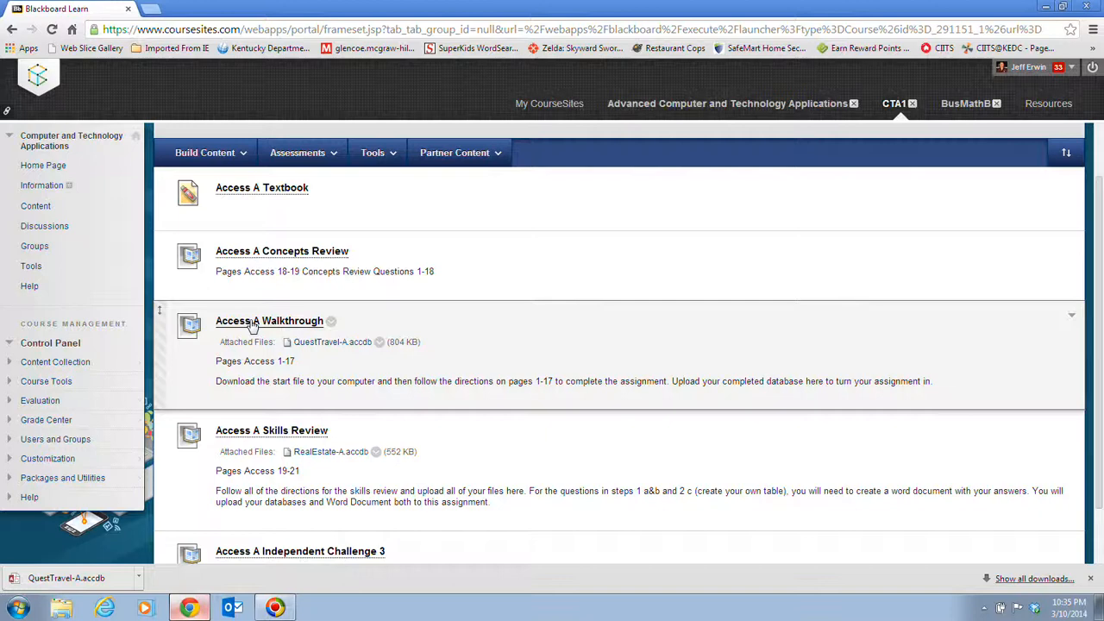
left_click(253, 324)
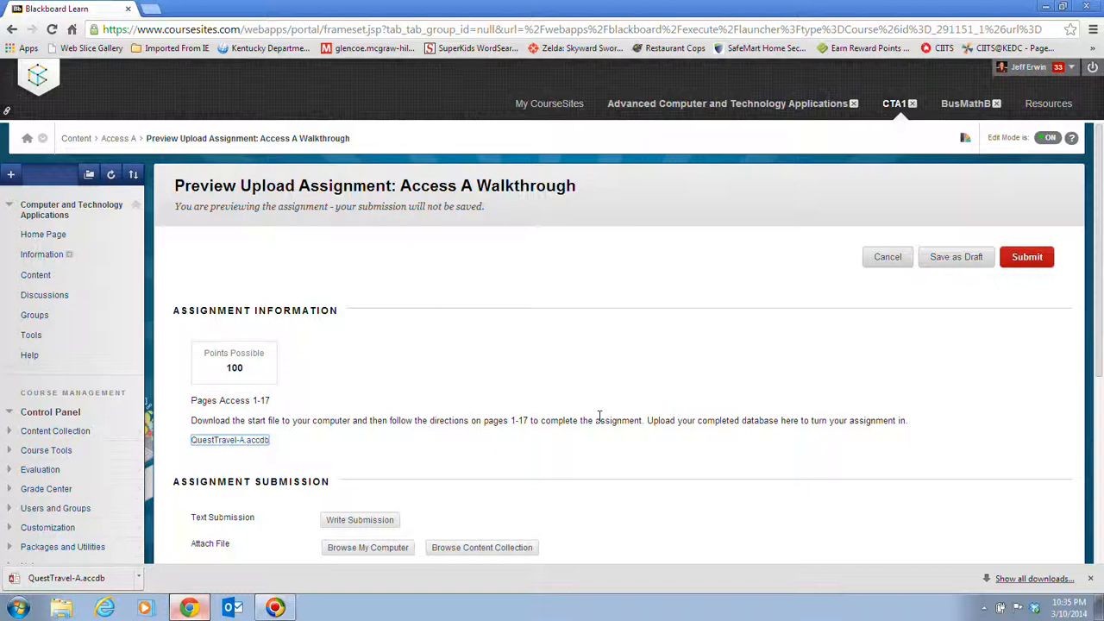
Attach the Quest Access database from the computer's Desktop to the Access A Walkthrough assignment submission.
scroll(600, 417, "down", 3)
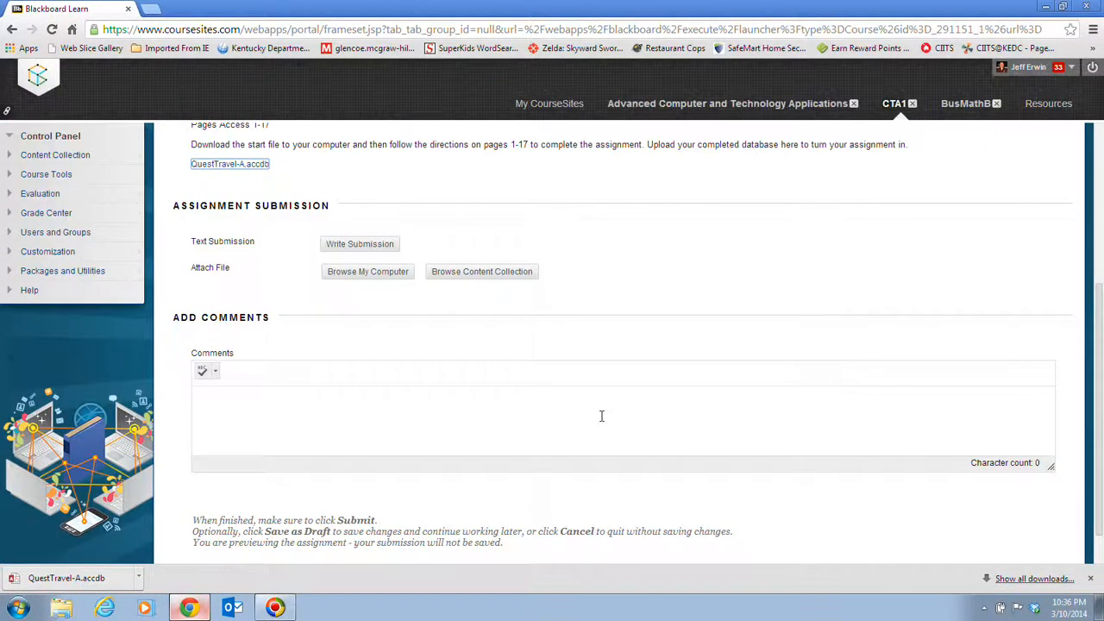
scroll(595, 419, "up", 3)
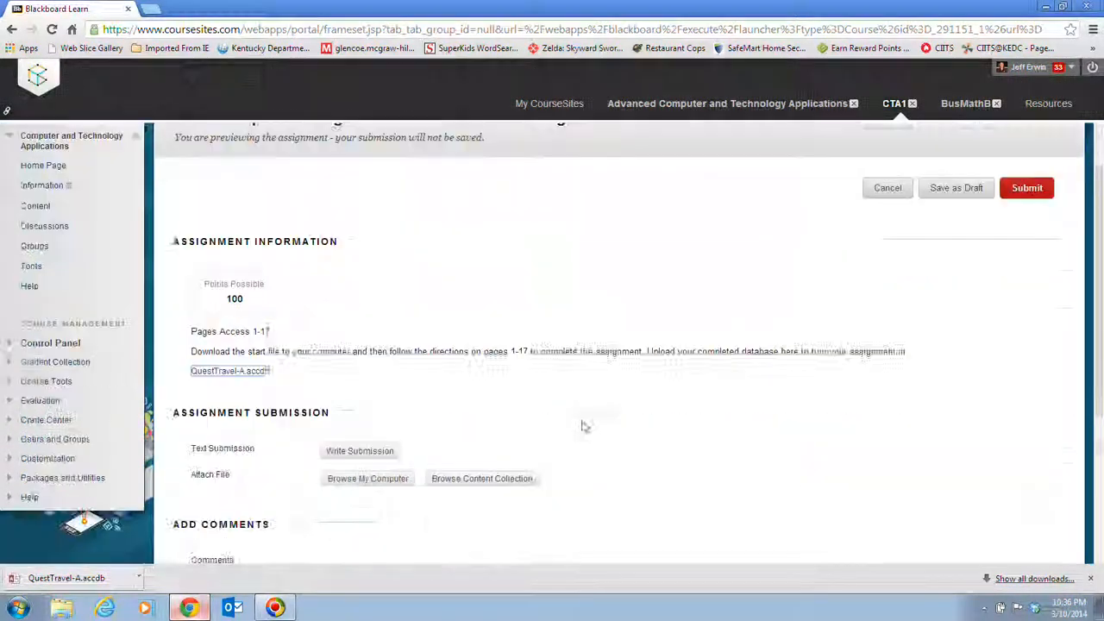
scroll(570, 427, "down", 1)
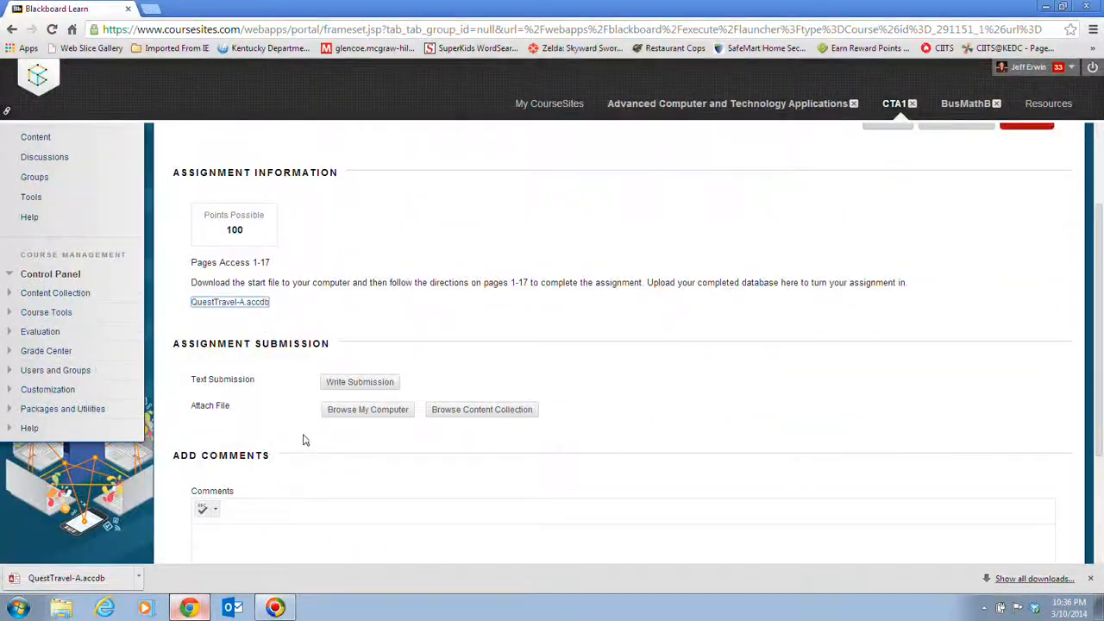
left_click(362, 411)
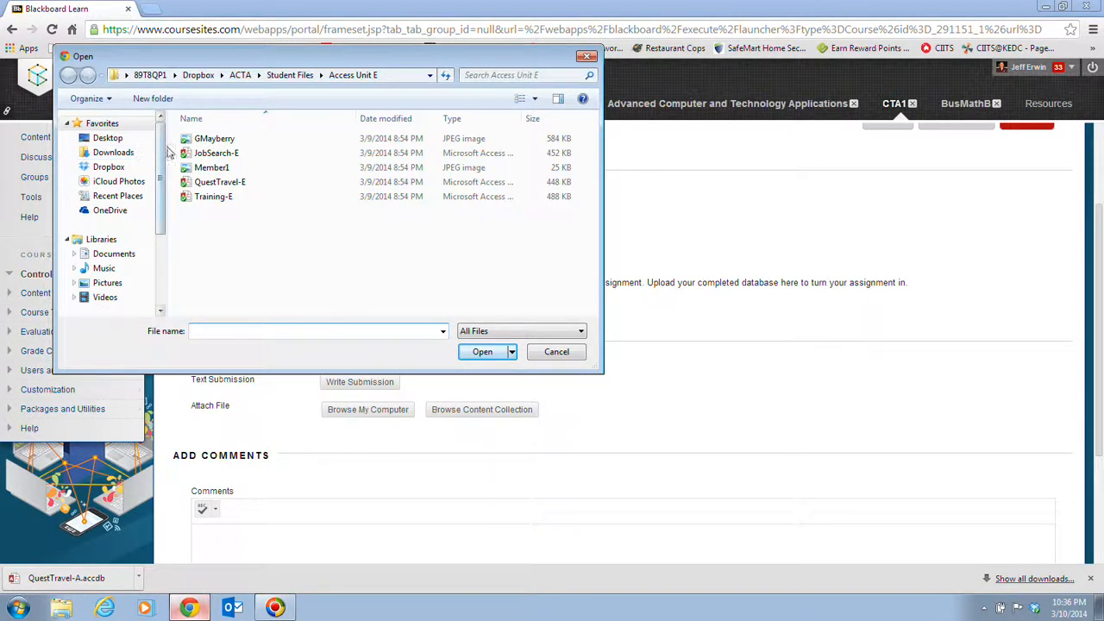
left_click(129, 140)
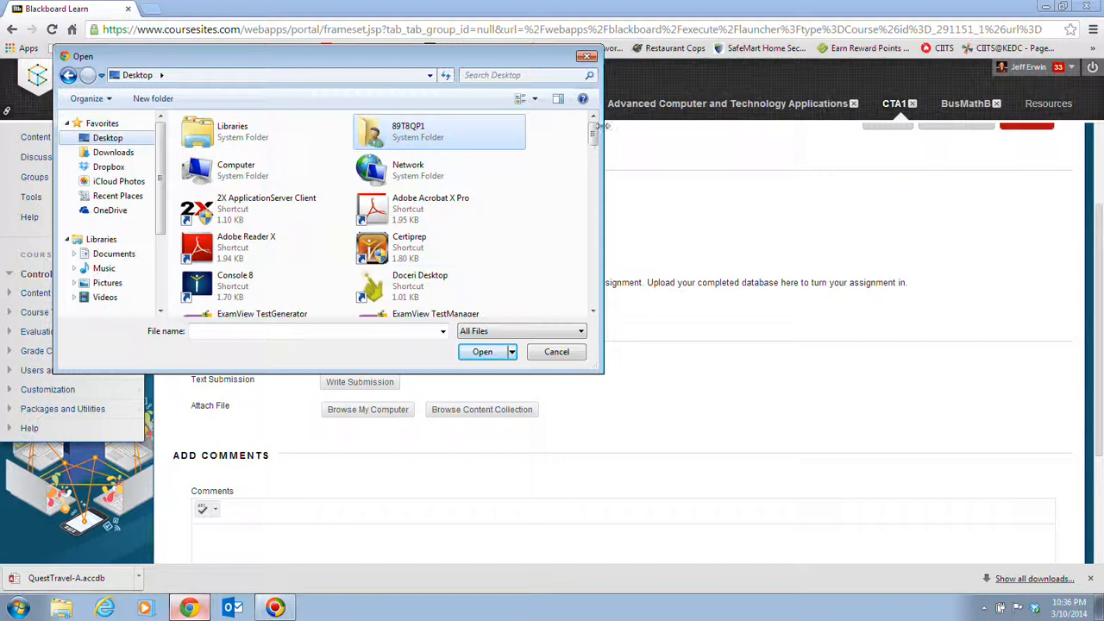
left_click_drag(594, 134, 616, 279)
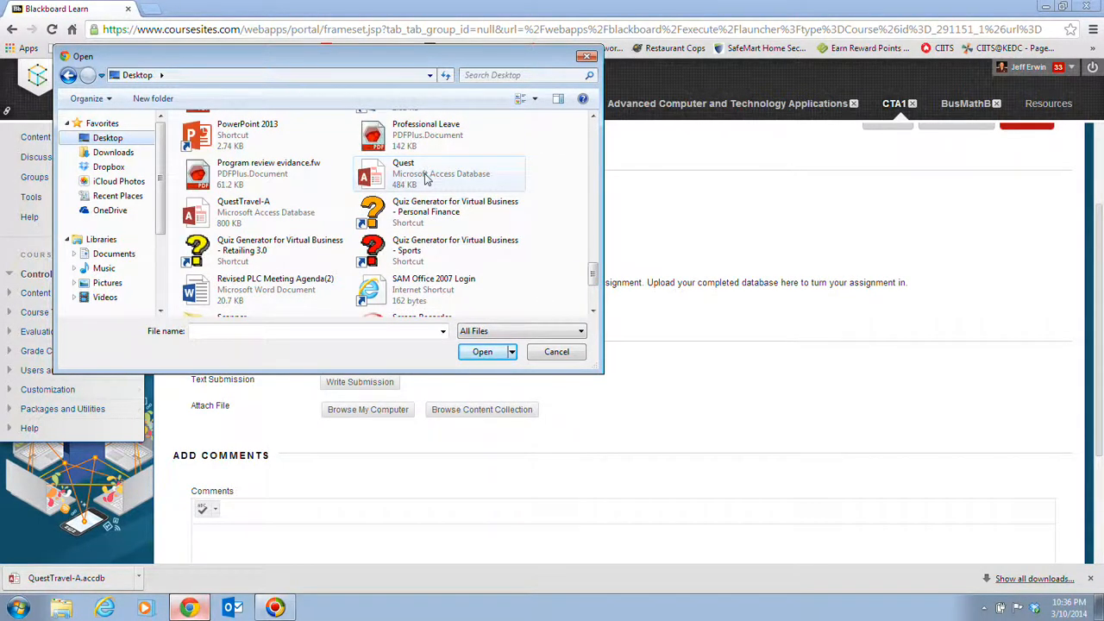
double_click(424, 176)
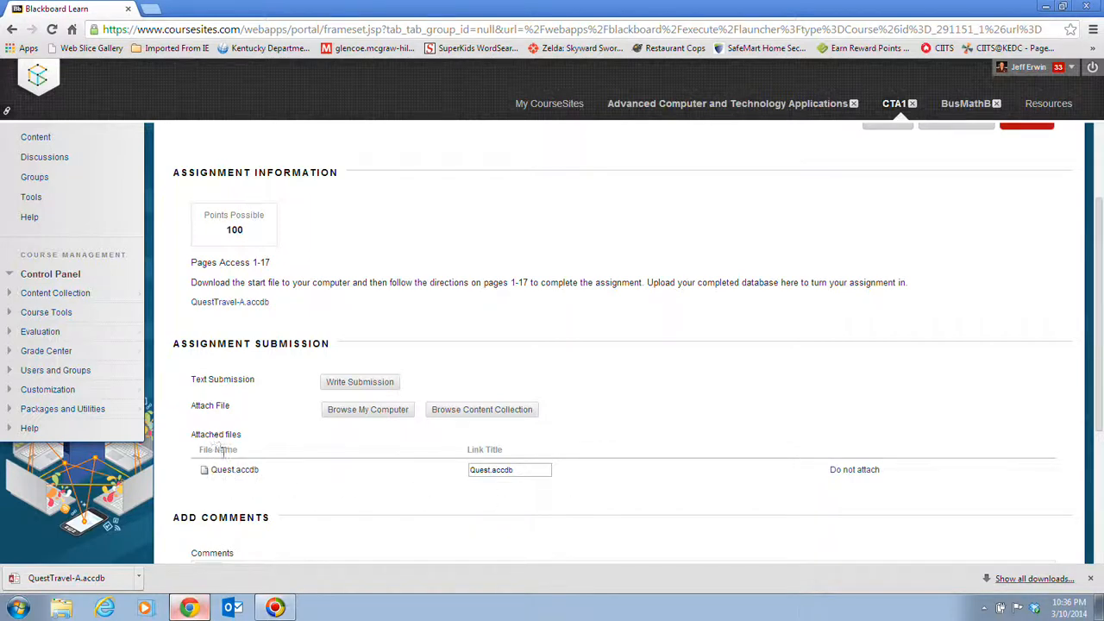
scroll(528, 449, "down", 2)
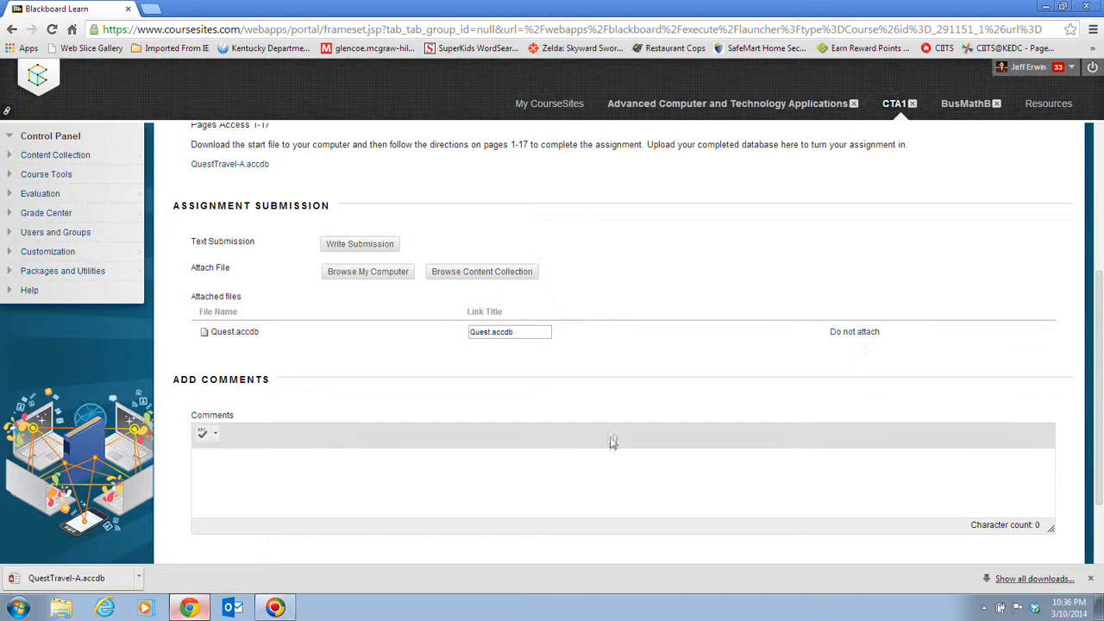
scroll(415, 422, "down", 1)
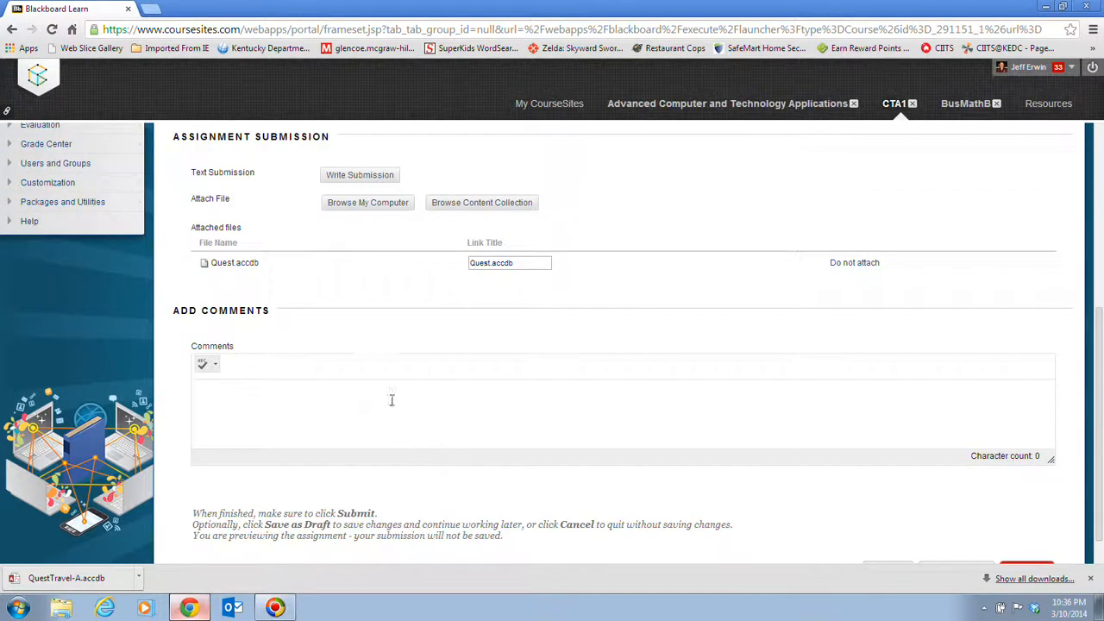
scroll(391, 404, "down", 1)
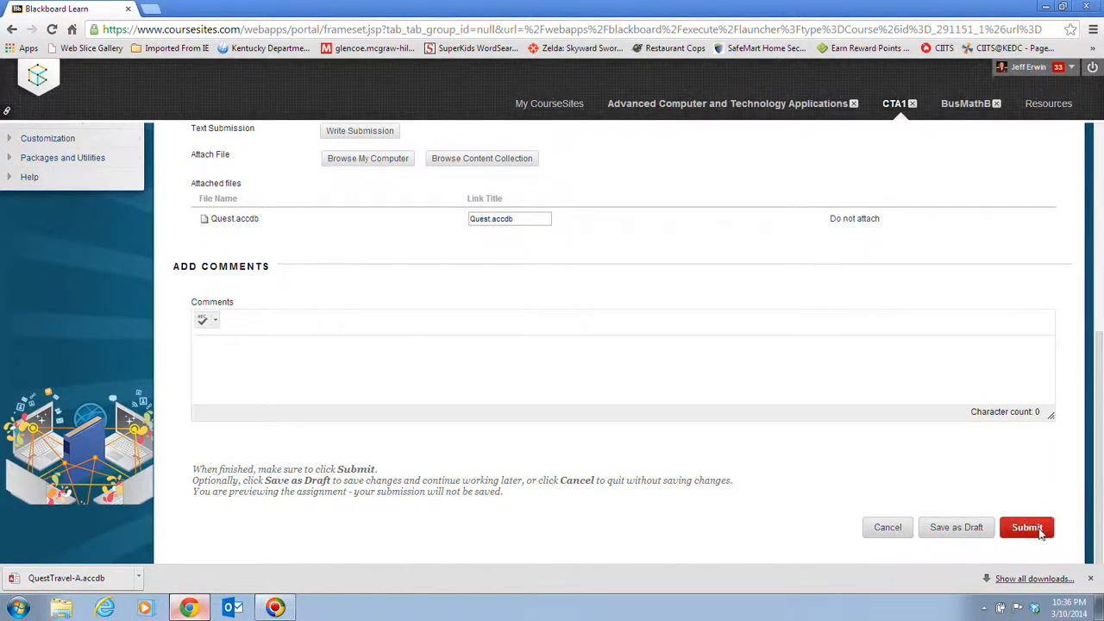
scroll(895, 436, "up", 5)
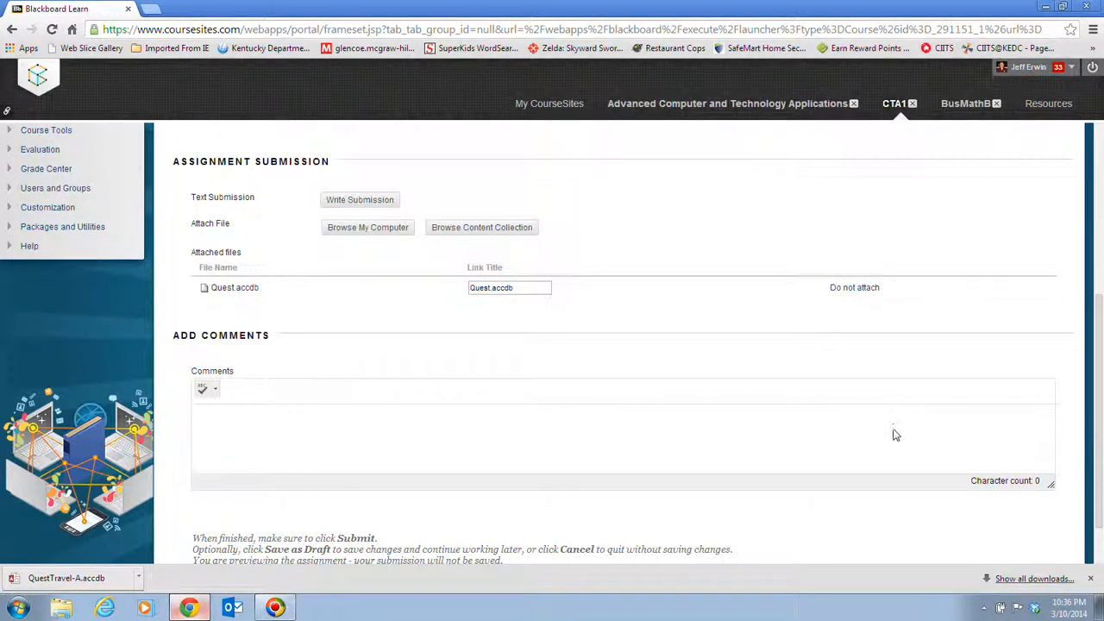